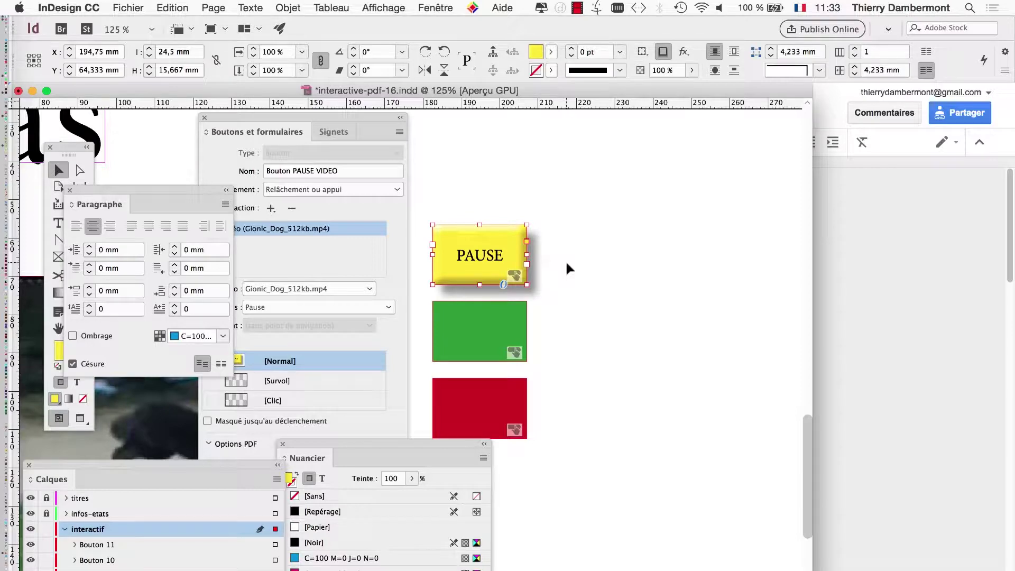
Display the Object Styles controls and arrange the floating panels so the three video buttons stay visible
left_click(446, 6)
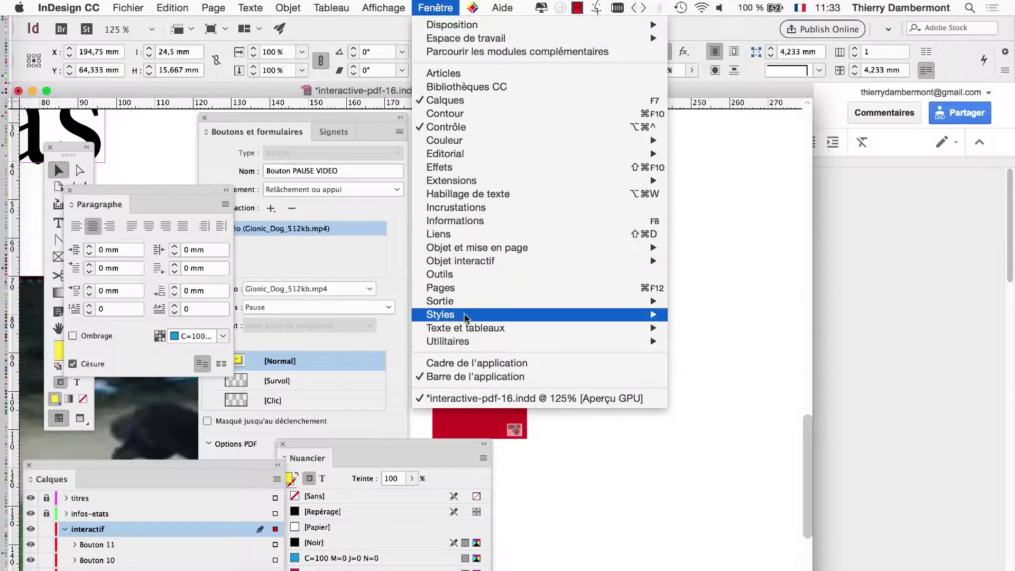
mouse_move(465, 315)
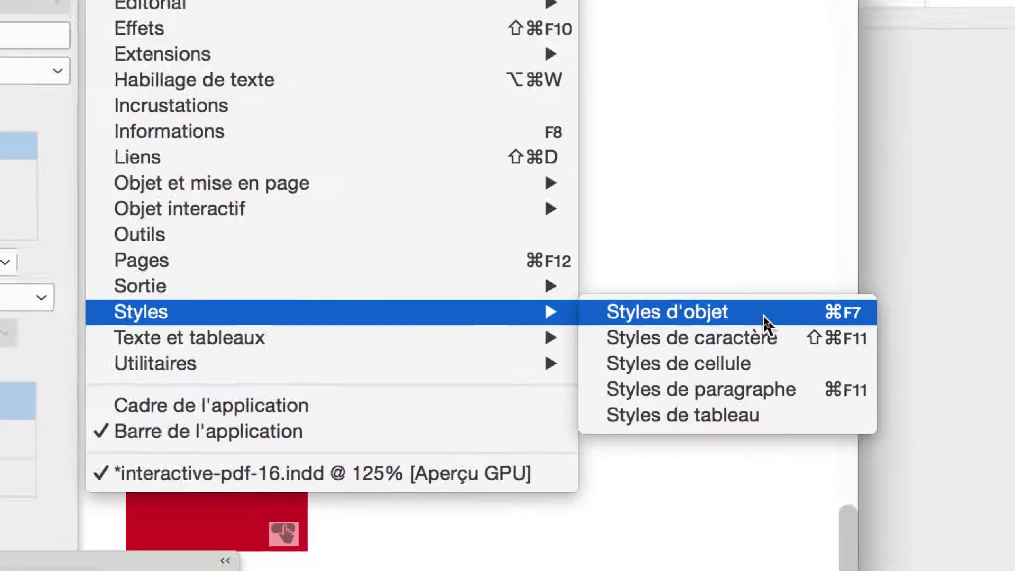
left_click(764, 317)
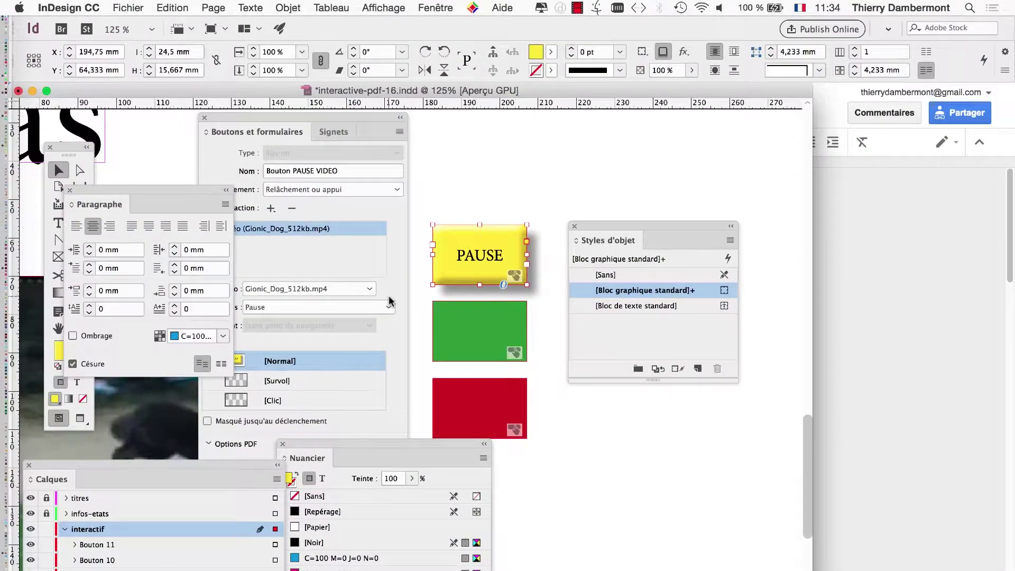
left_click_drag(228, 406, 282, 148)
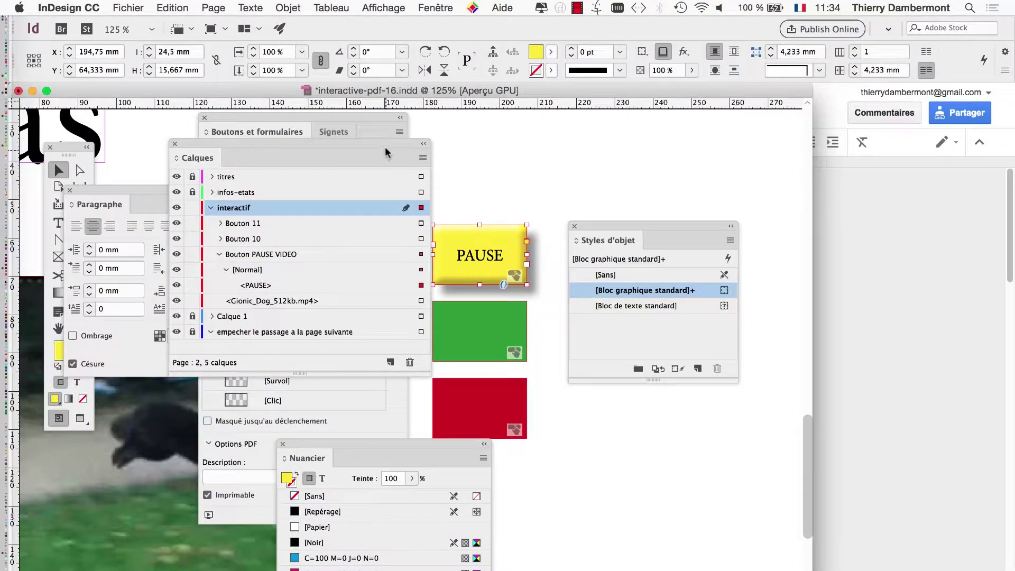
left_click_drag(385, 152, 300, 410)
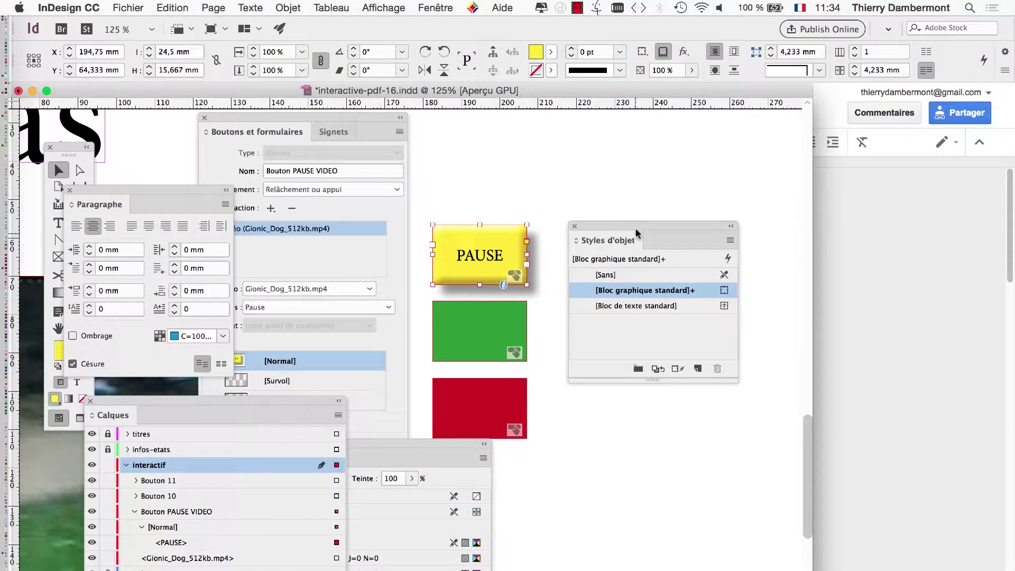
left_click_drag(636, 224, 623, 171)
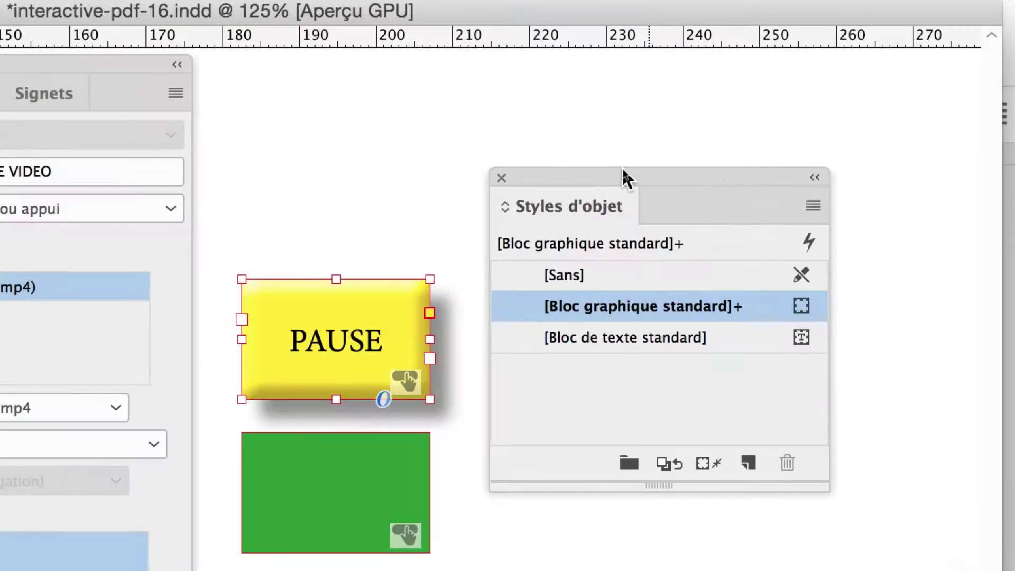
Start a new object style based on the yellow PAUSE button and name it "boutons VIDEOS"
left_click(813, 206)
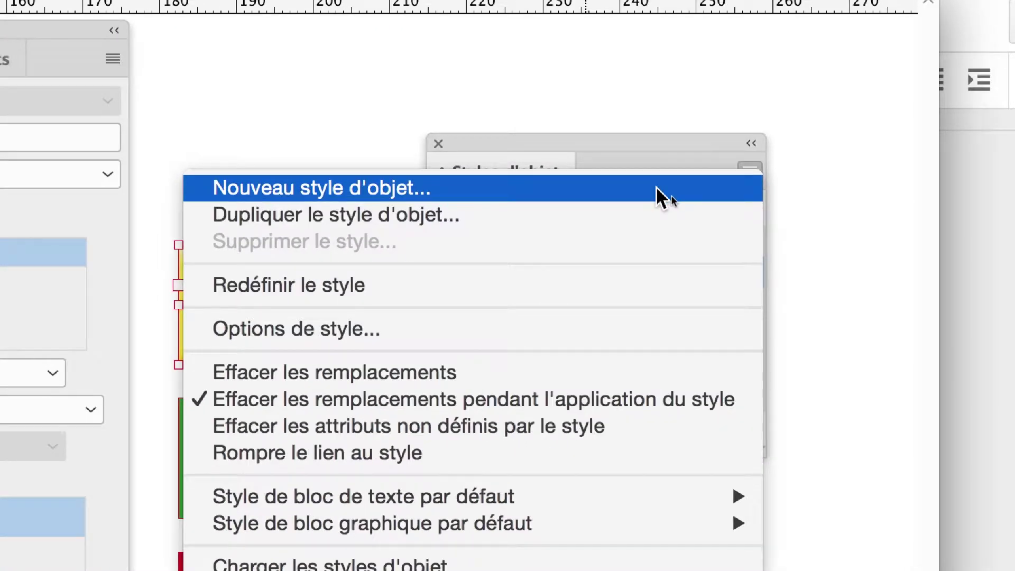
left_click(711, 169)
left_click(749, 171)
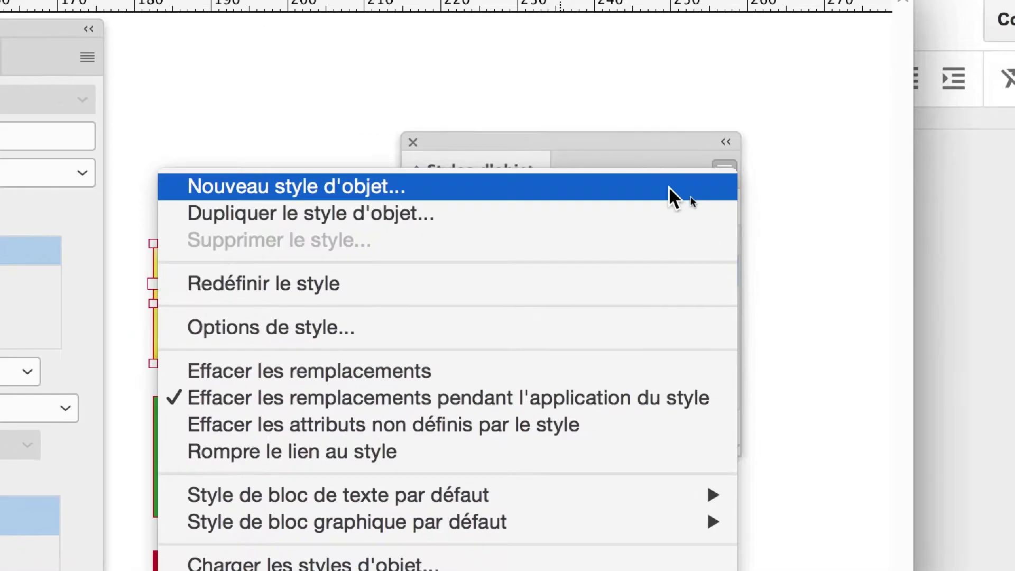
left_click(671, 191)
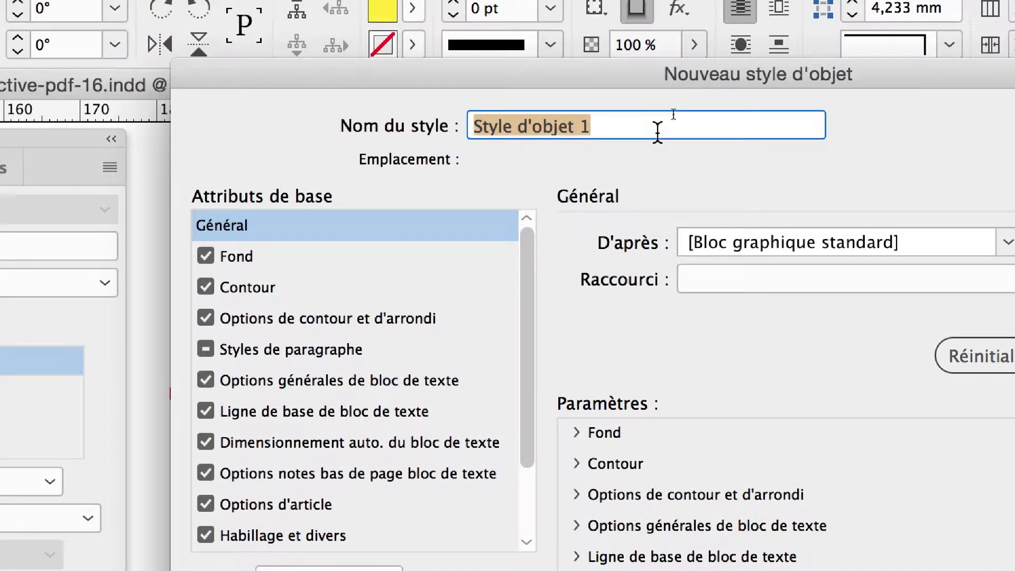
type("bou")
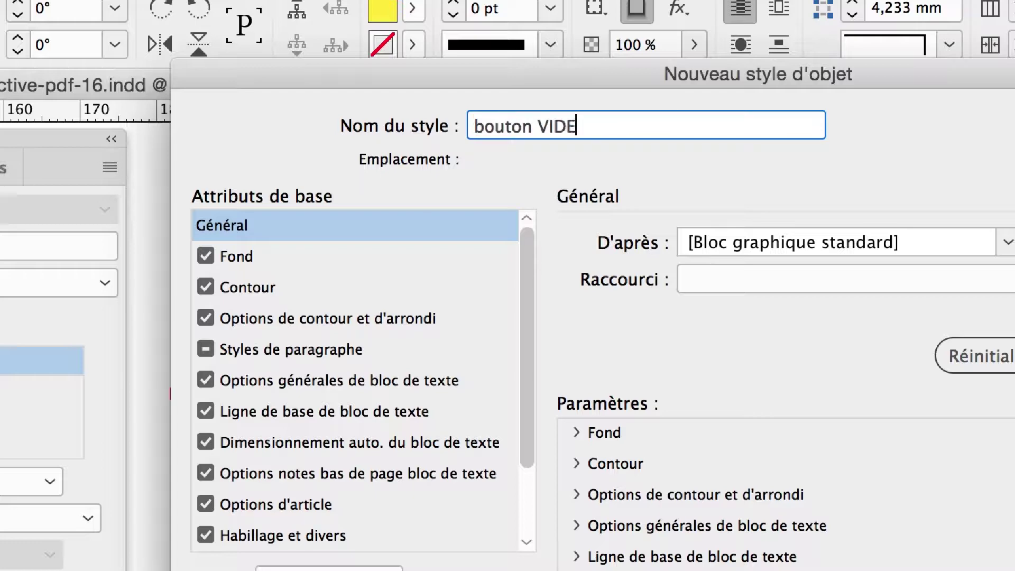
type("tons VIDEOS")
left_click(540, 126)
type("s")
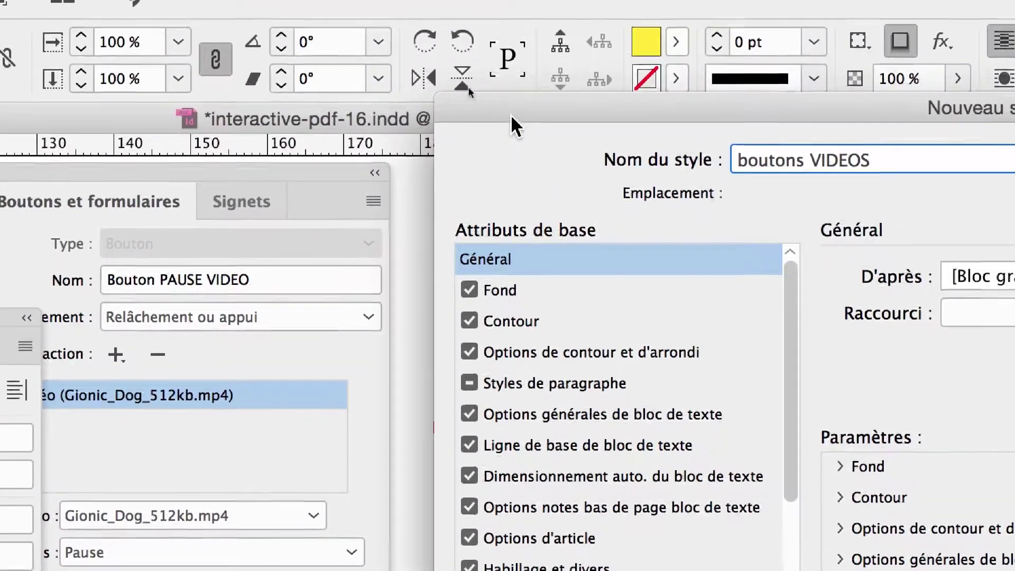
Set the new style to ignore the fill attribute (Fond) and create it
left_click_drag(511, 115, 729, 204)
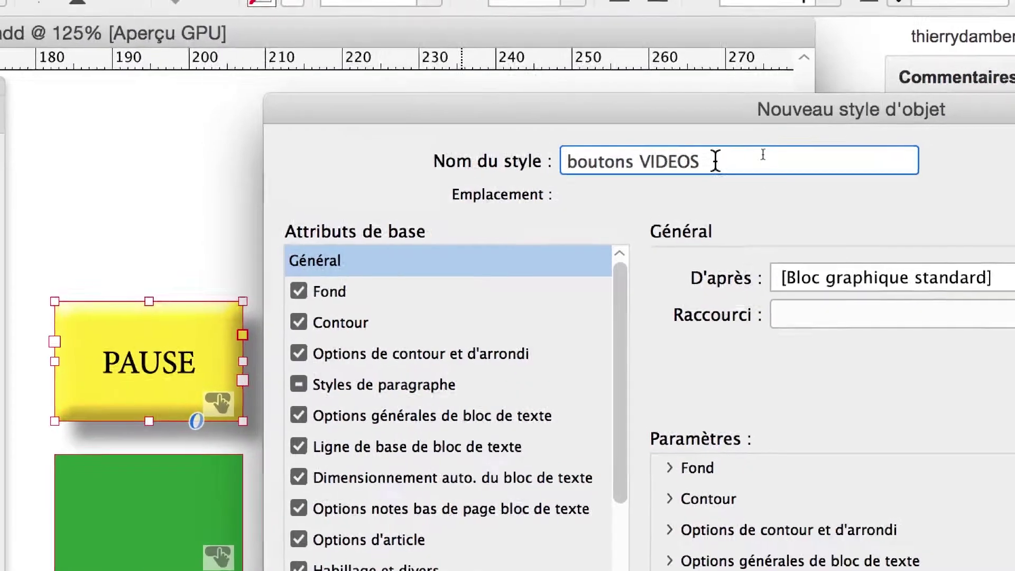
triple_click(952, 191)
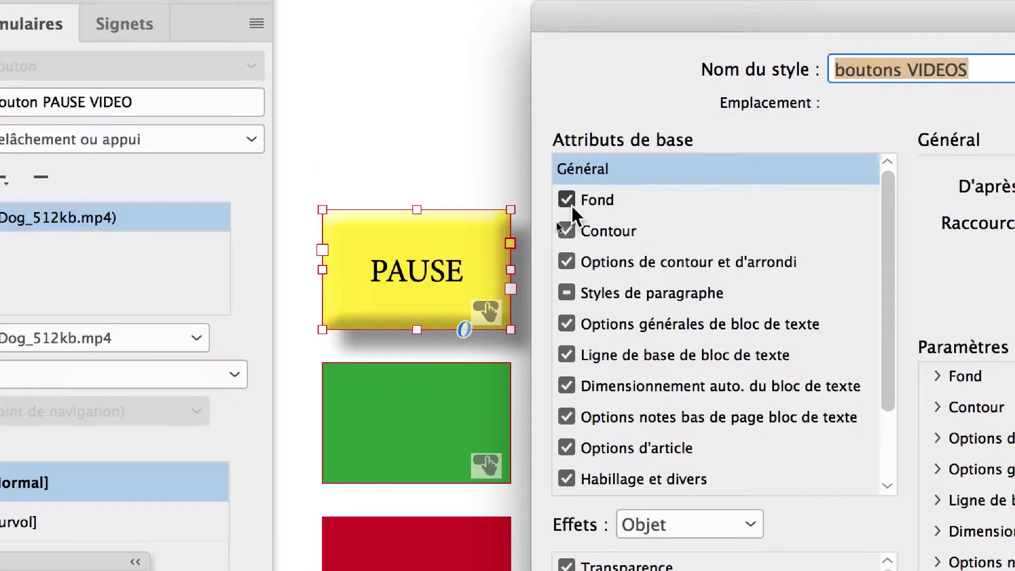
left_click(566, 183)
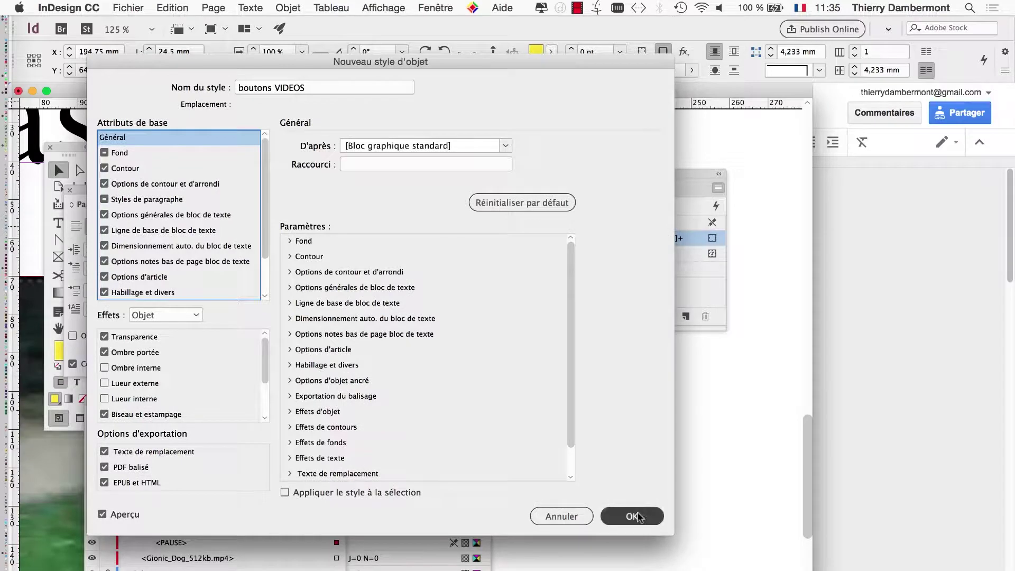
left_click(643, 517)
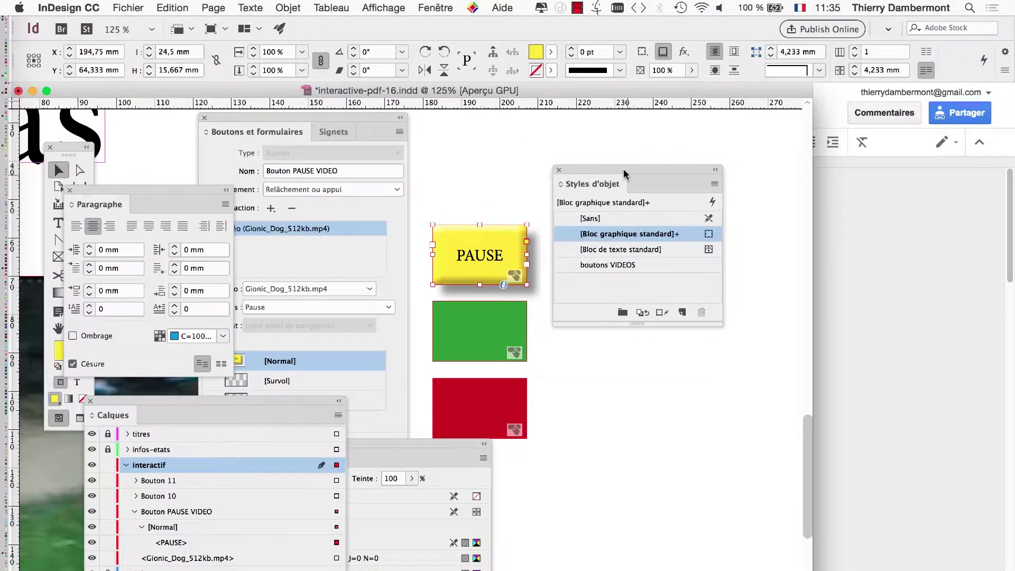
Apply the boutons VIDEOS object style to the PAUSE button's frame and check the style's options
left_click_drag(624, 169, 611, 139)
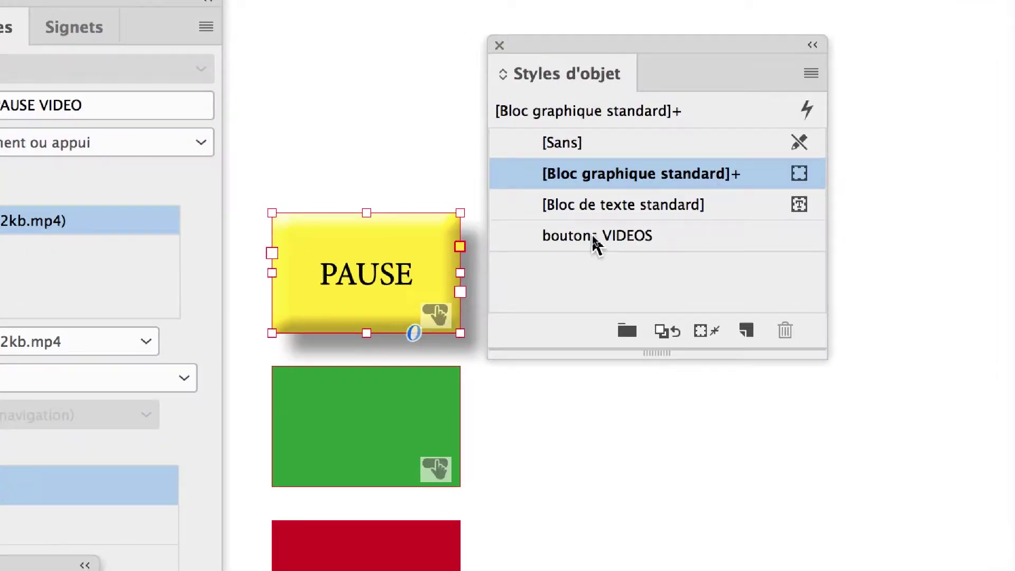
left_click(592, 236)
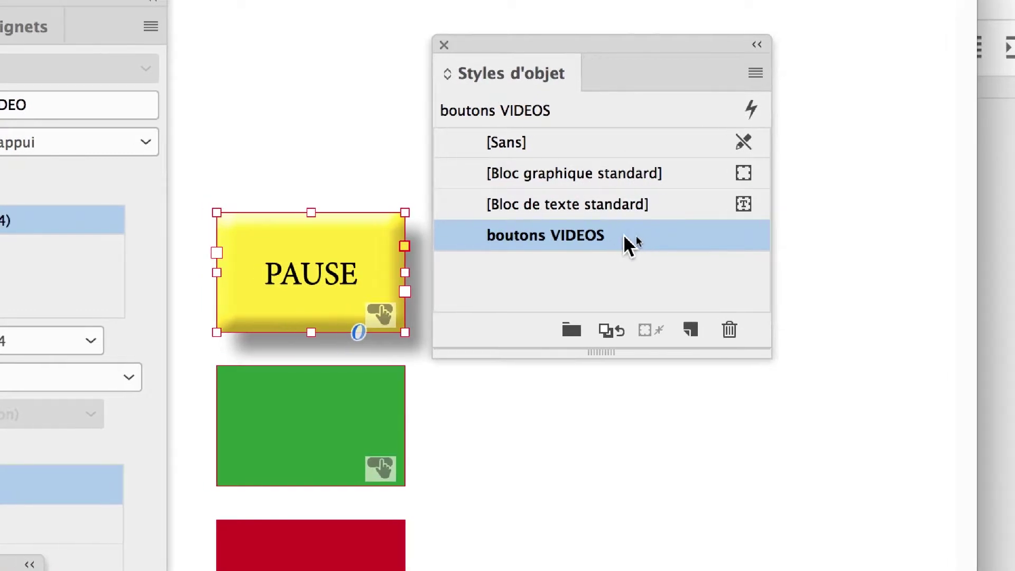
left_click(629, 244)
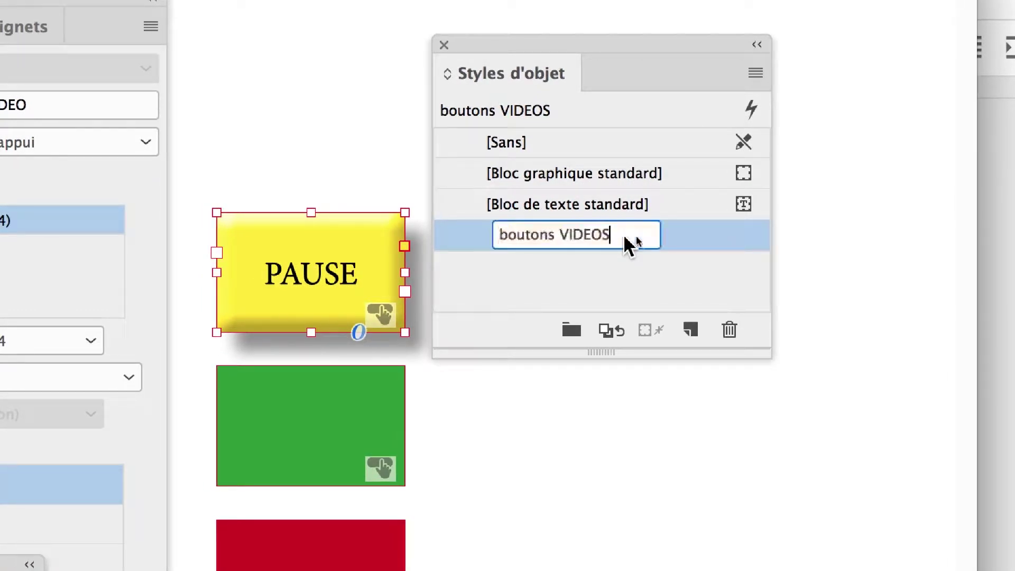
double_click(709, 236)
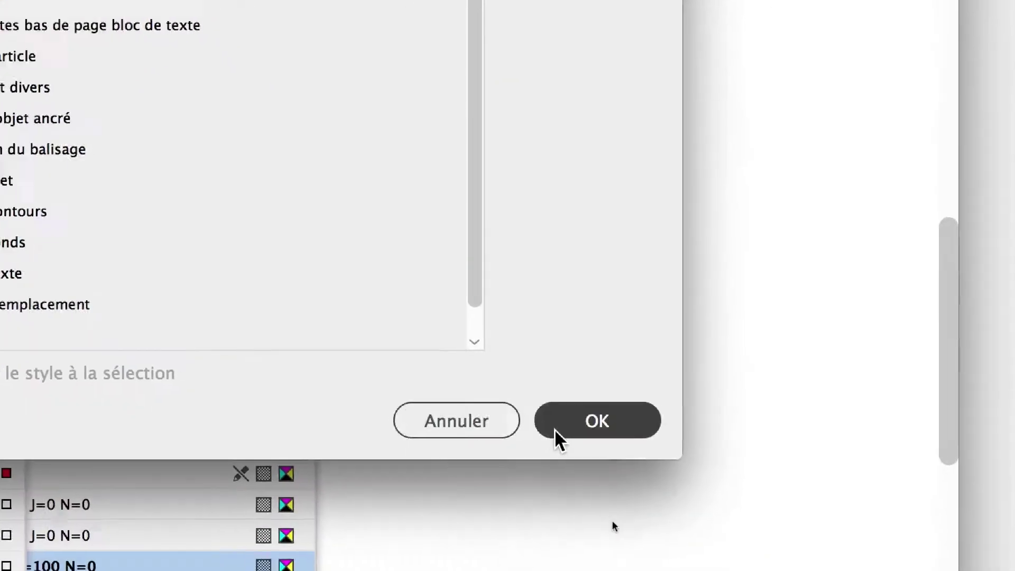
left_click(556, 433)
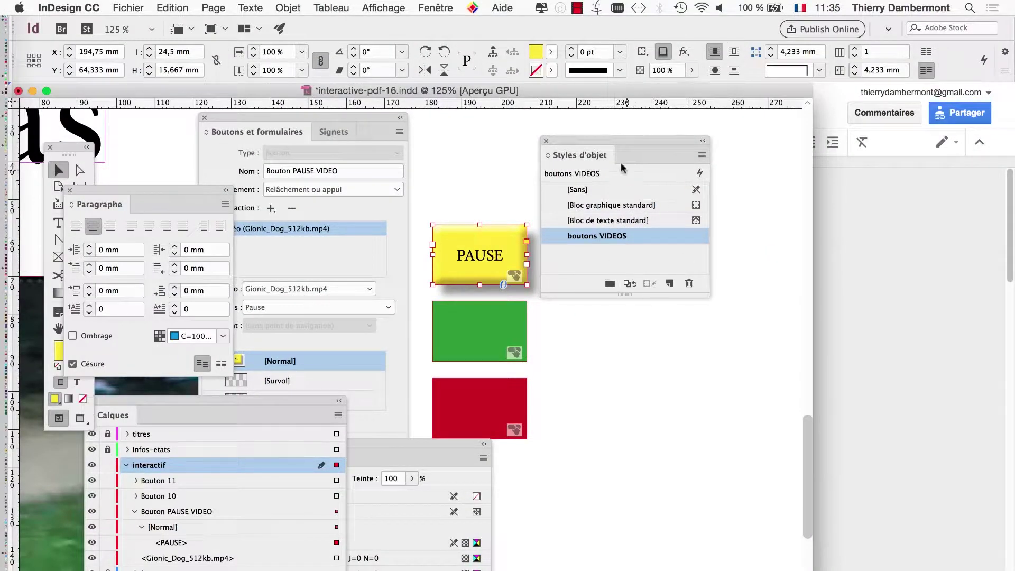
Select the rectangle inside the green button's [Normal] state and apply the boutons VIDEOS object style to it
left_click_drag(611, 138, 668, 186)
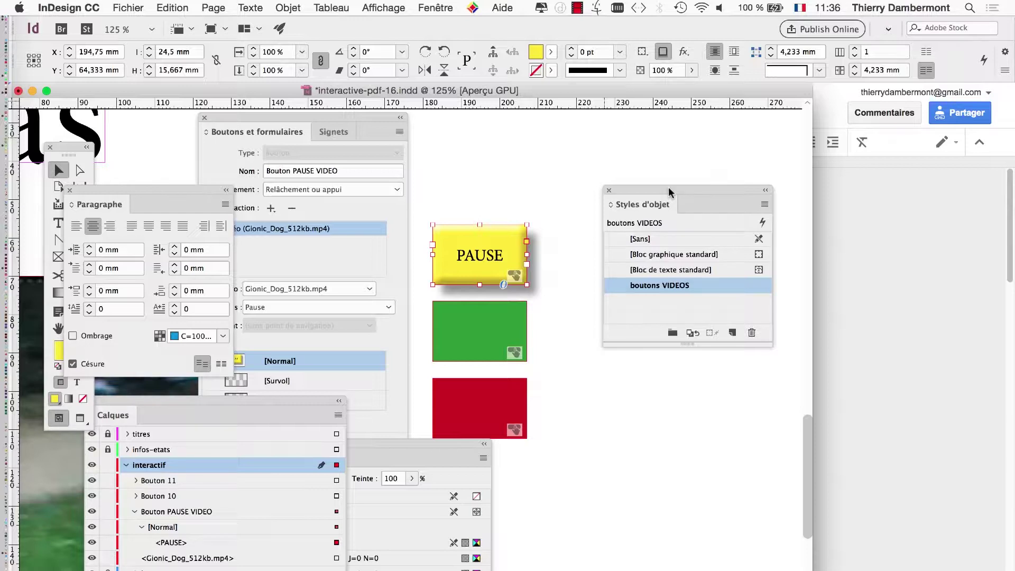
left_click_drag(668, 186, 765, 191)
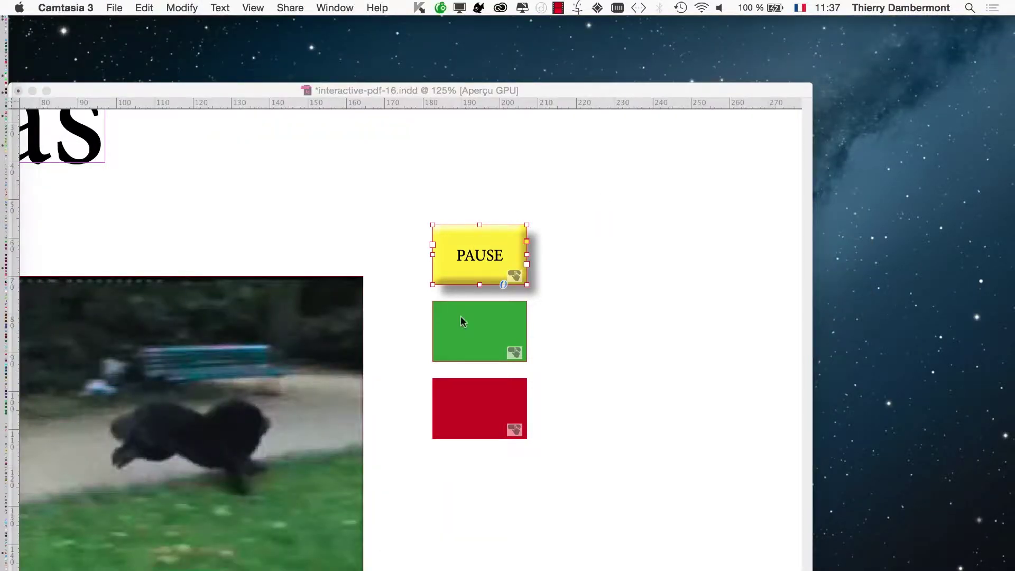
left_click(462, 316)
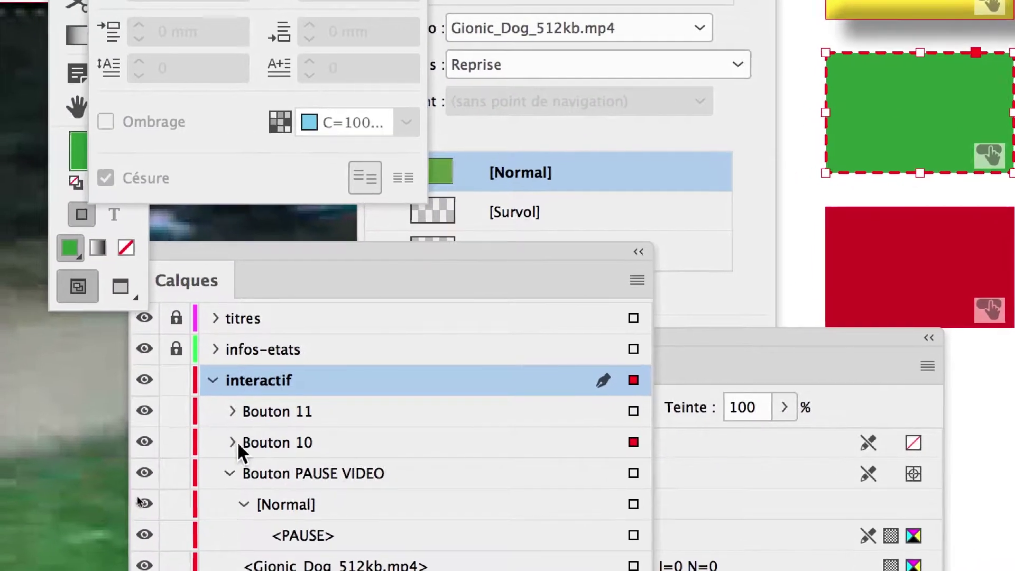
left_click(151, 468)
left_click(243, 457)
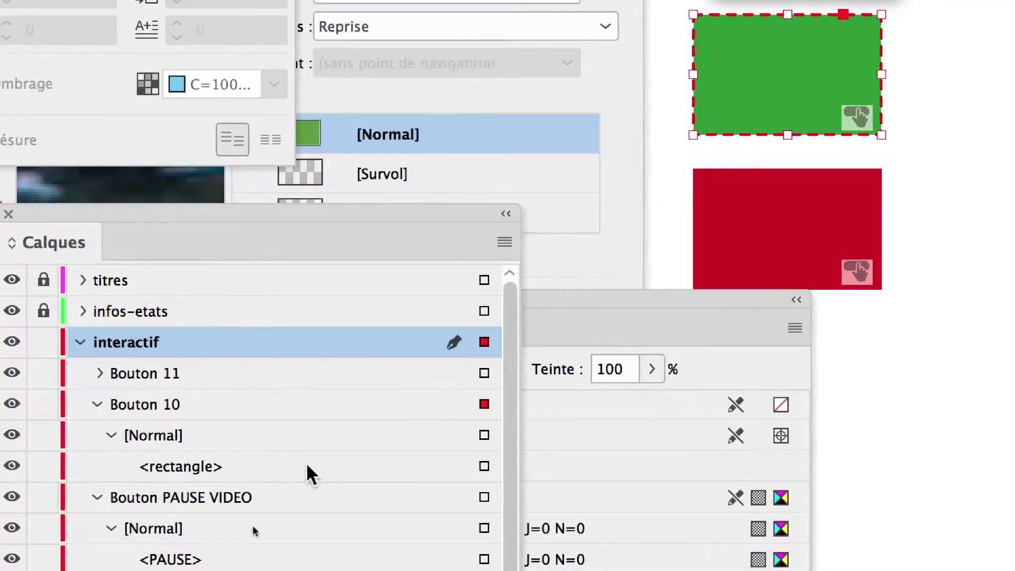
left_click(369, 465)
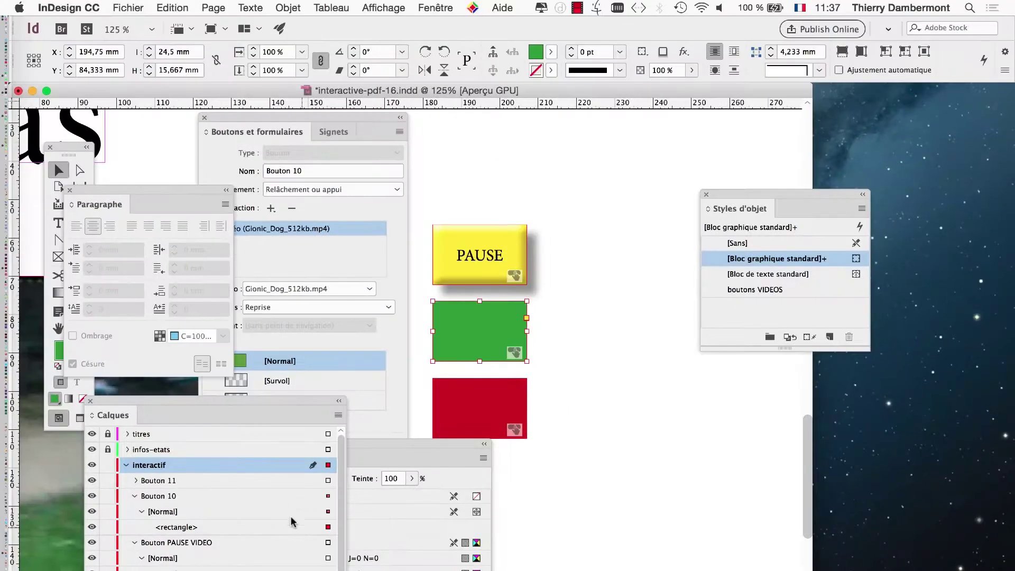
left_click_drag(762, 194, 626, 210)
left_click(622, 308)
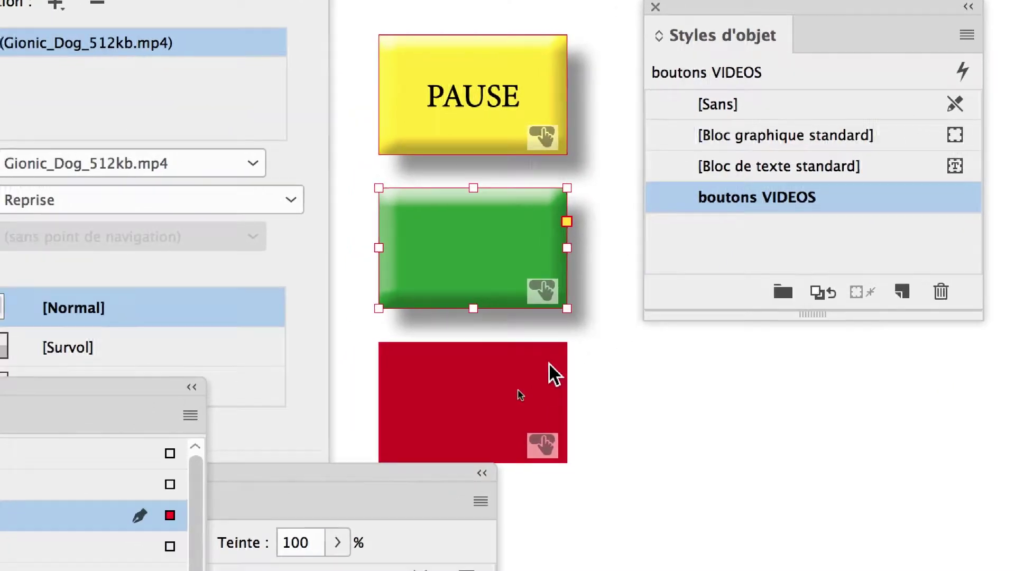
Select the rectangle inside the red button's [Normal] state and apply the boutons VIDEOS style to it, clearing overrides
left_click(409, 474)
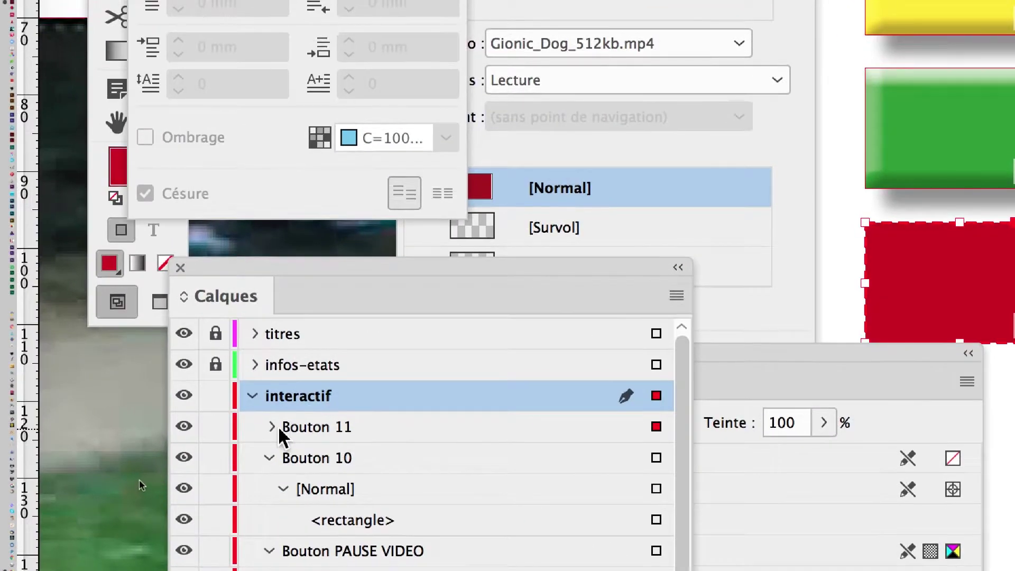
left_click(271, 427)
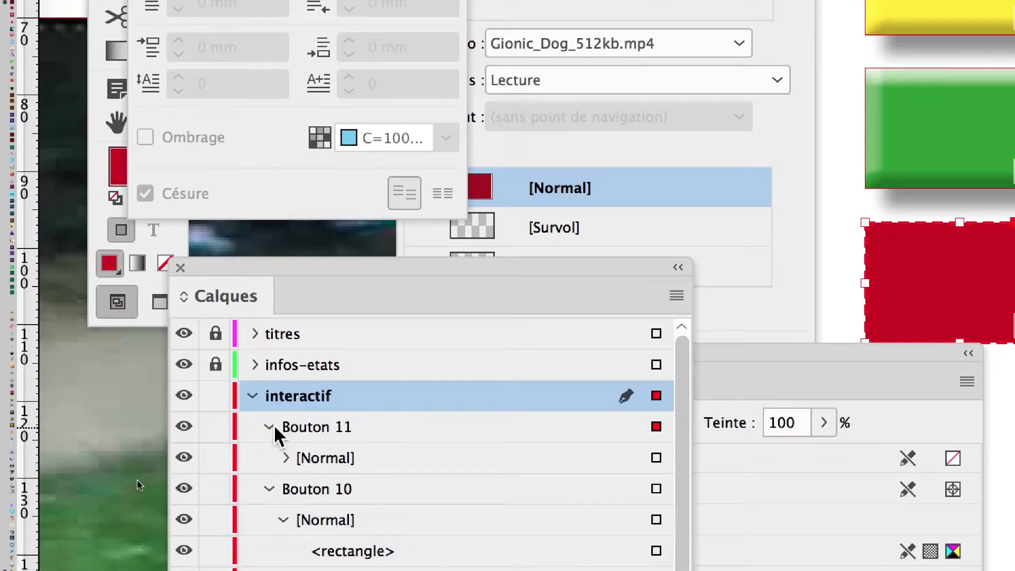
left_click(284, 458)
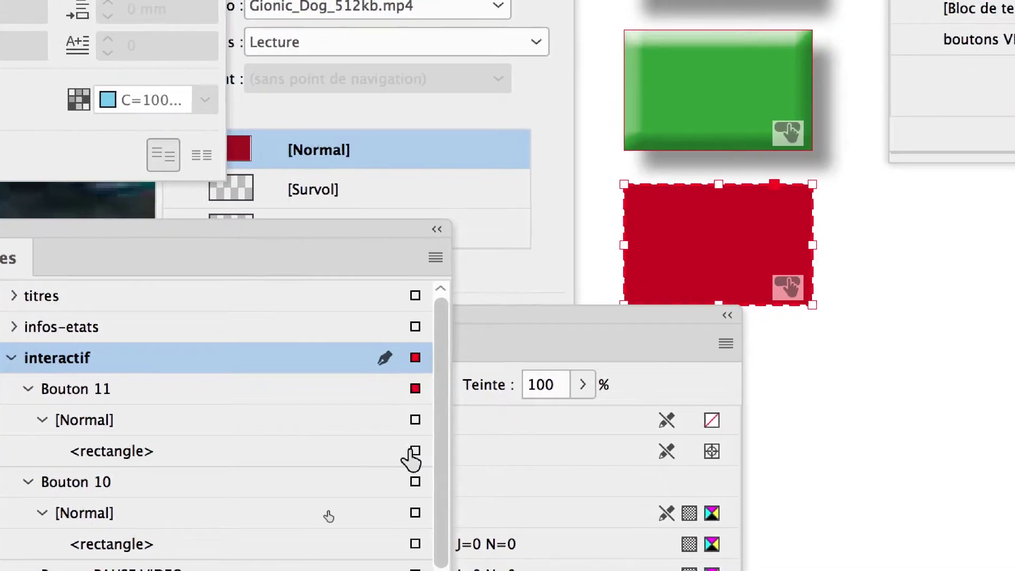
left_click(435, 451)
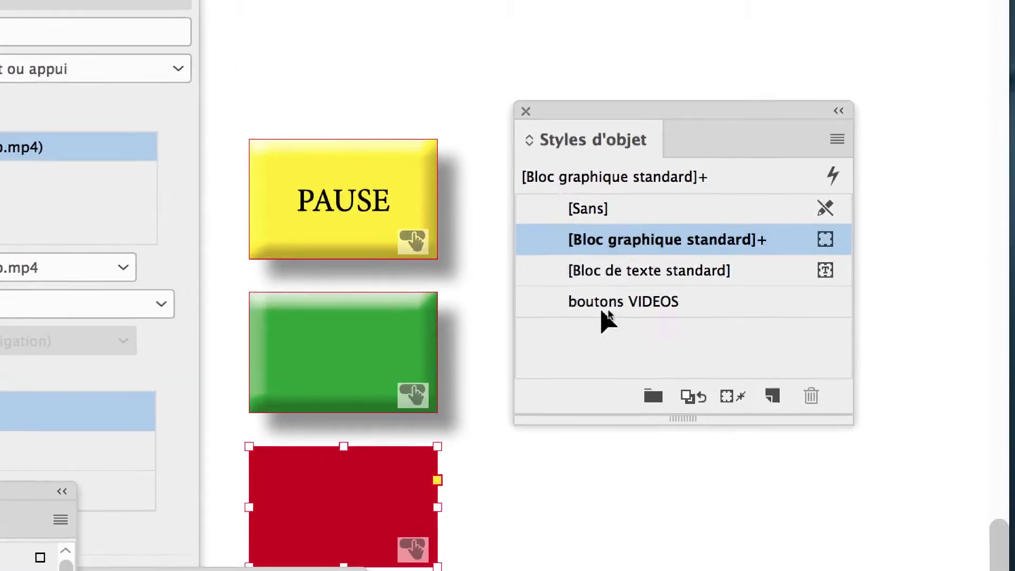
left_click(608, 314)
left_click(600, 316, "alt")
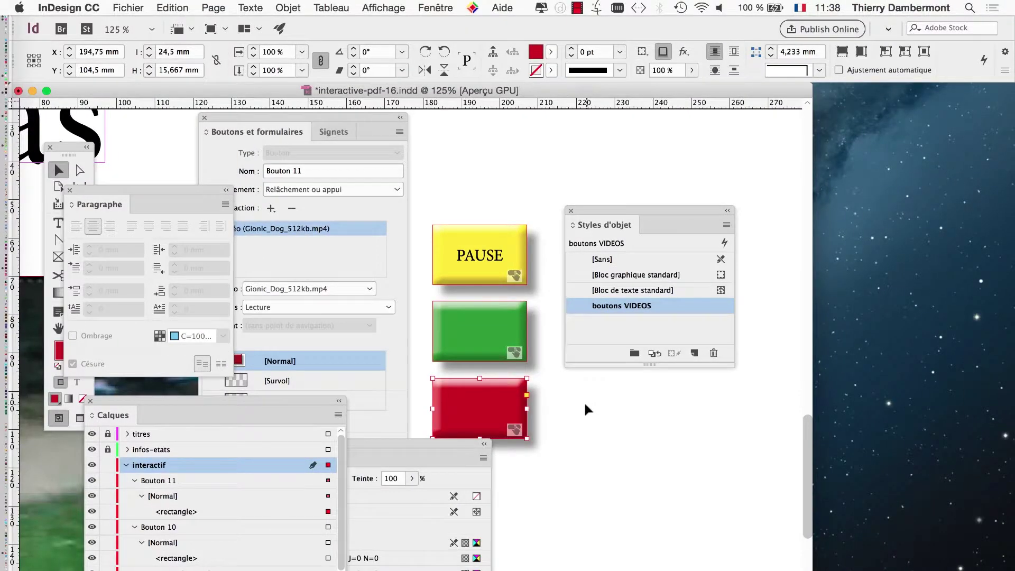
Deselect the red rectangle and save the document as a new version named interactive-pdf-17.indd
left_click(584, 401)
left_click_drag(612, 209, 730, 211)
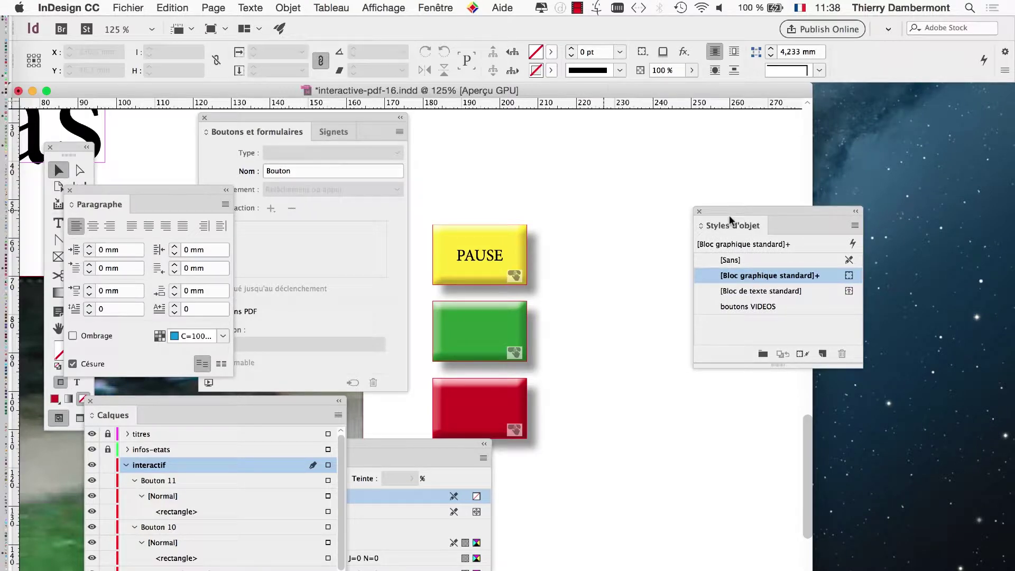
left_click(117, 7)
left_click(150, 108)
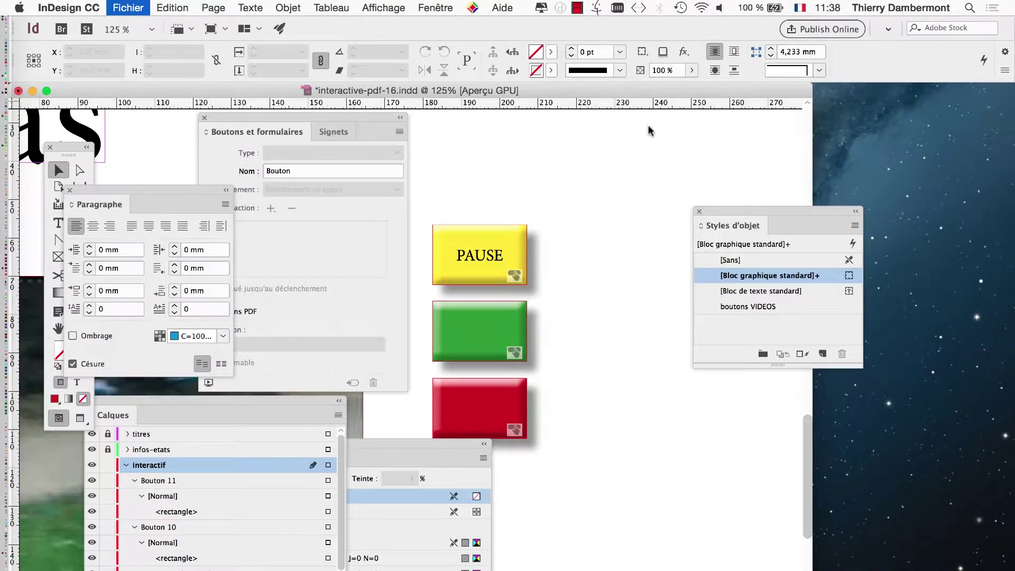
left_click(532, 86)
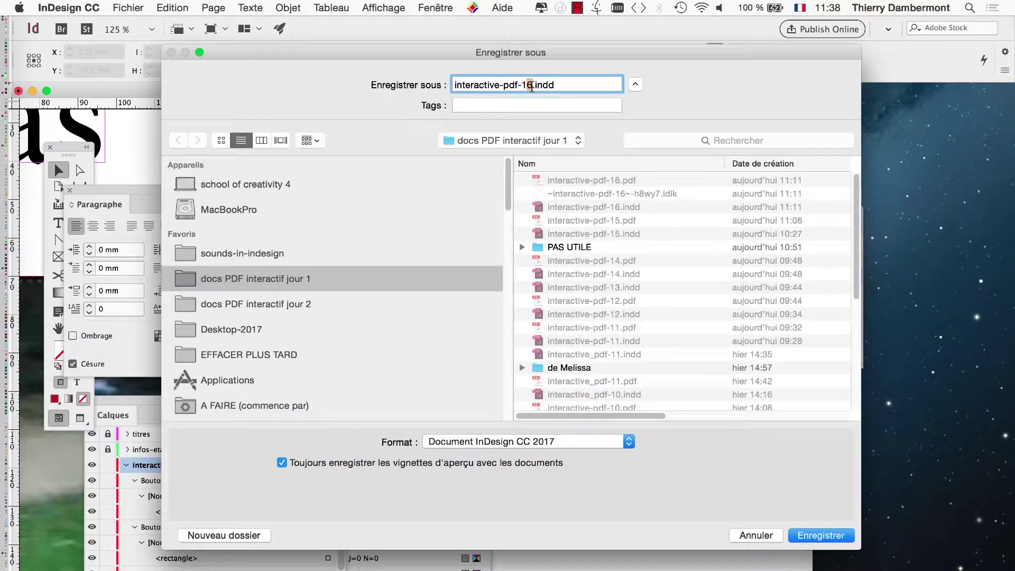
left_click(821, 535)
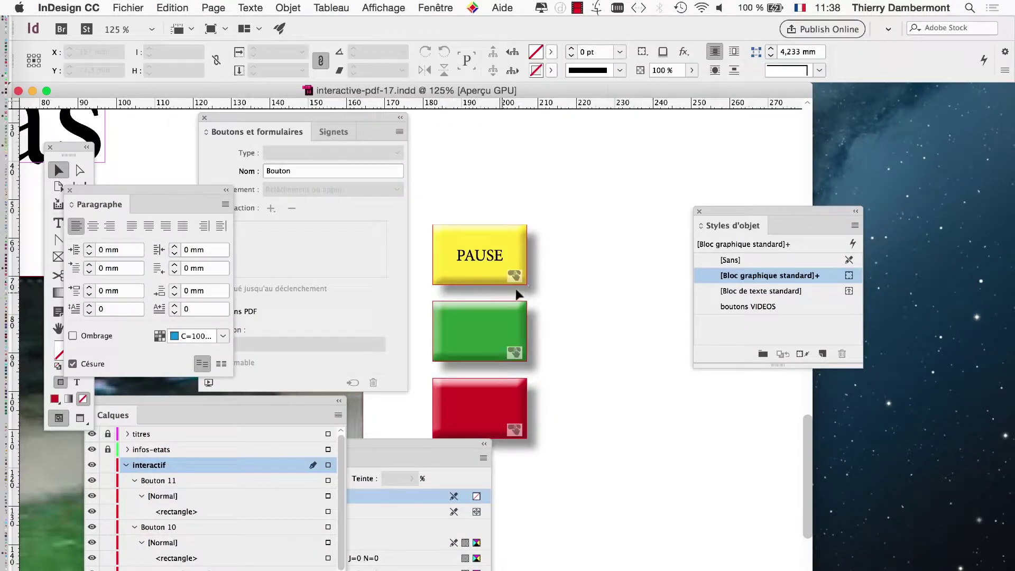
Convert the green button's frame to a text frame and enter REPRISE as its label
left_click(491, 304)
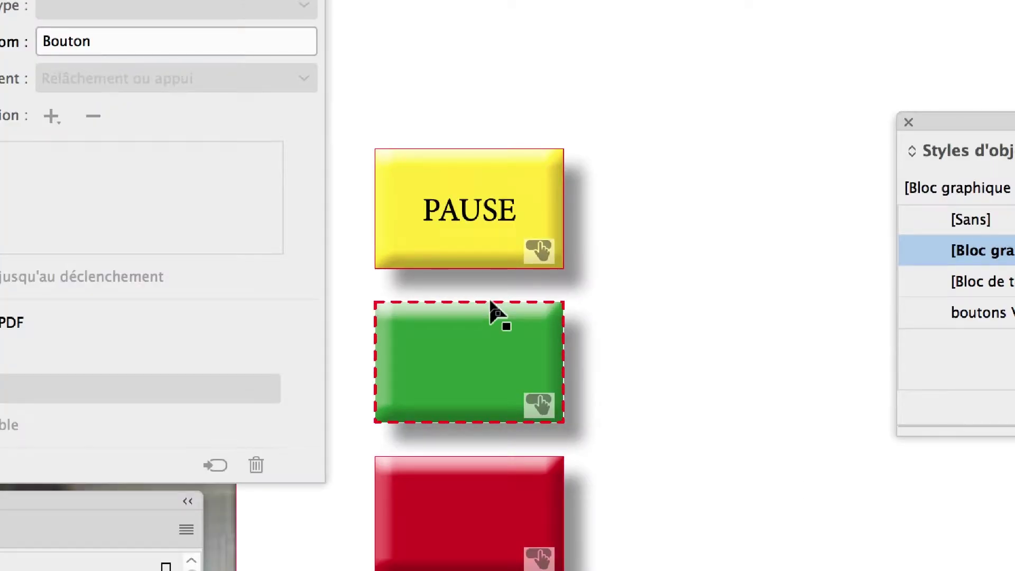
left_click(514, 247)
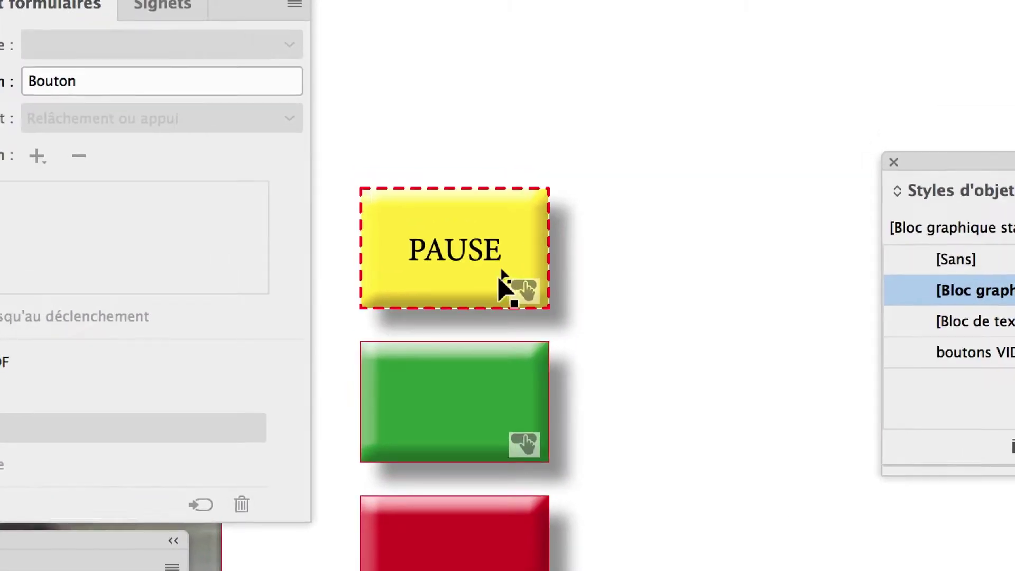
left_click(487, 346)
left_click(486, 312)
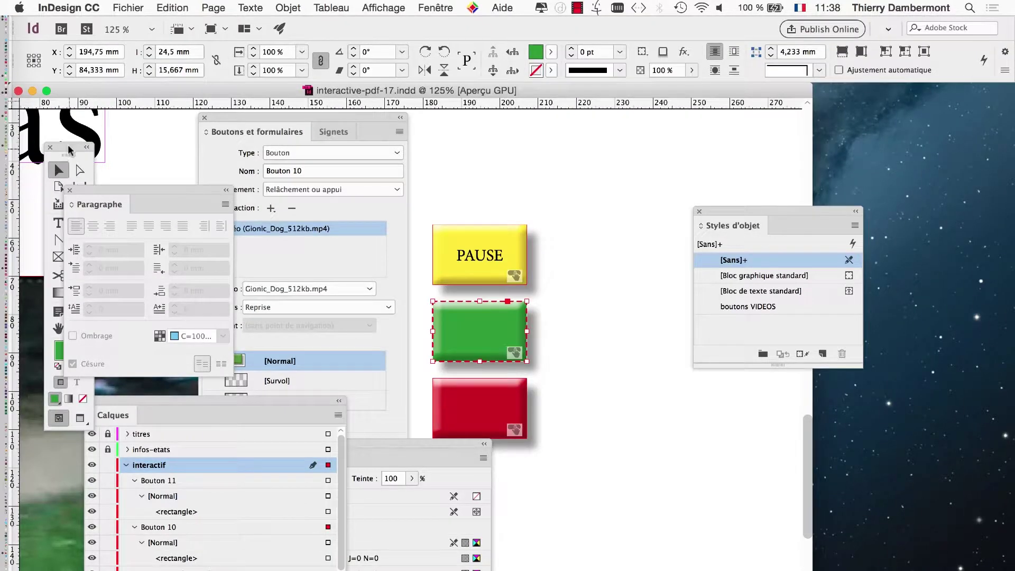
left_click_drag(135, 25, 994, 362)
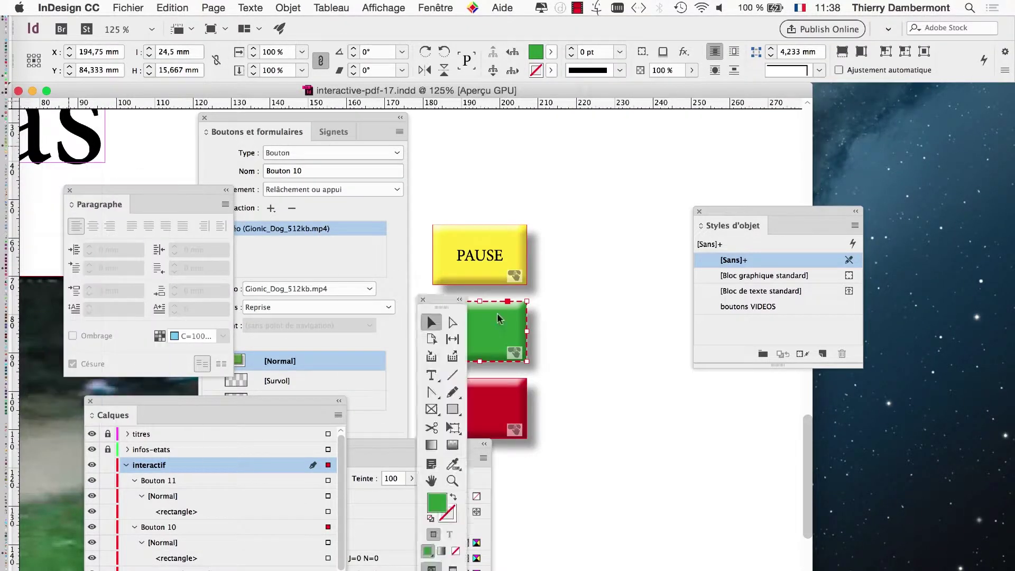
left_click_drag(442, 307, 616, 338)
left_click_drag(315, 121, 330, 161)
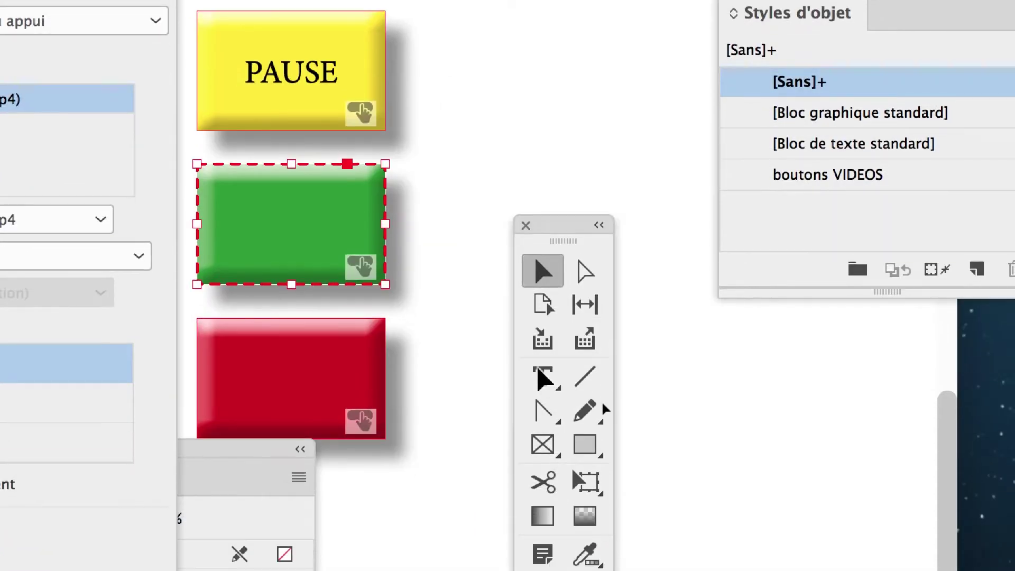
left_click(605, 453)
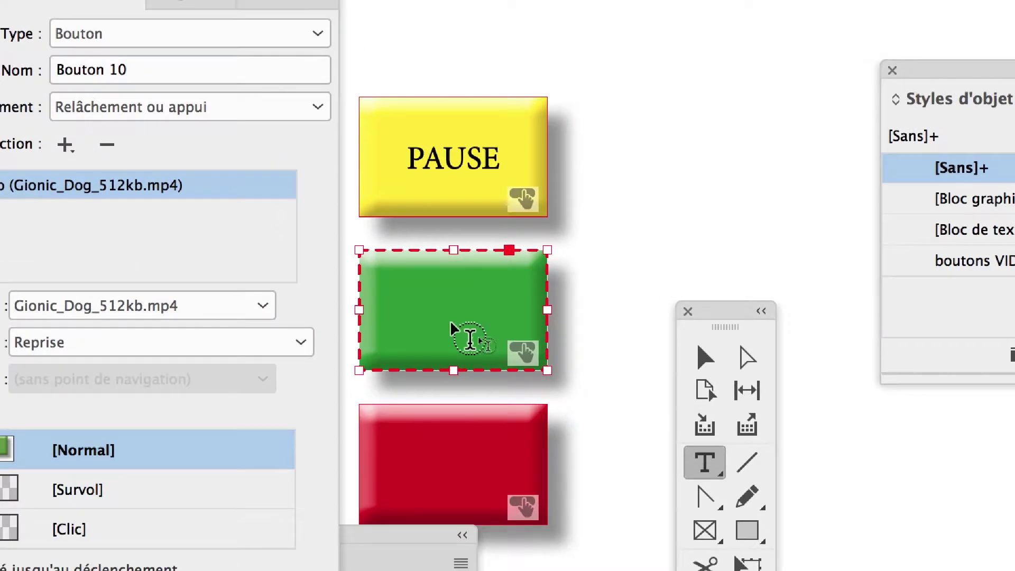
left_click(452, 320)
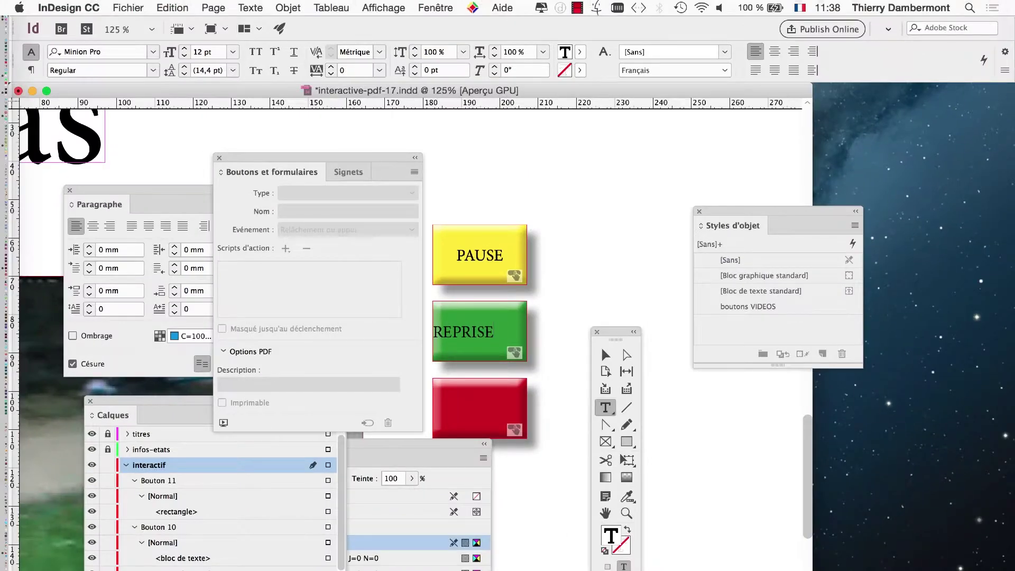
Center the REPRISE paragraph horizontally inside the green button
left_click(253, 8)
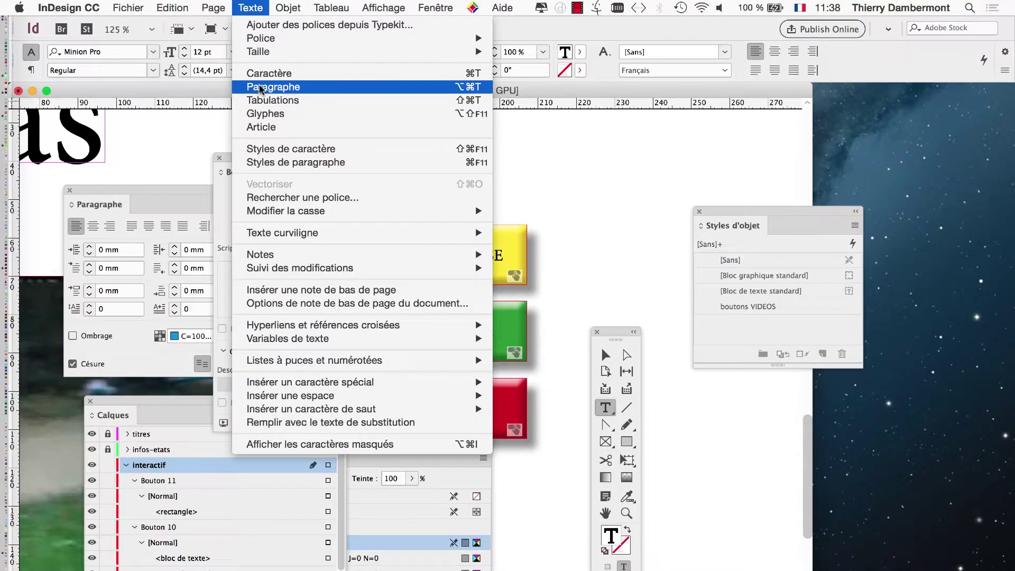
left_click(267, 87)
left_click_drag(147, 196, 617, 155)
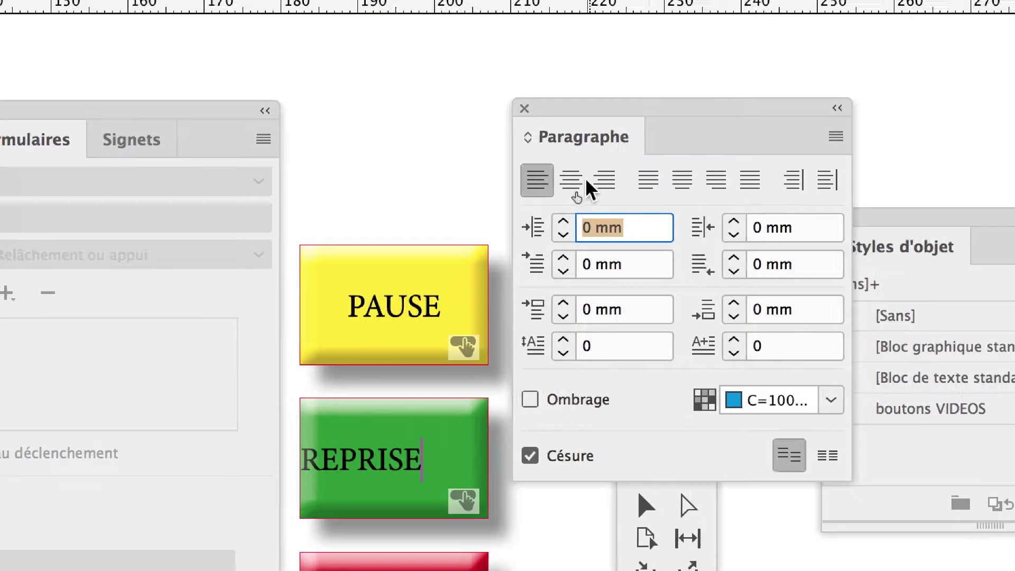
left_click(568, 192)
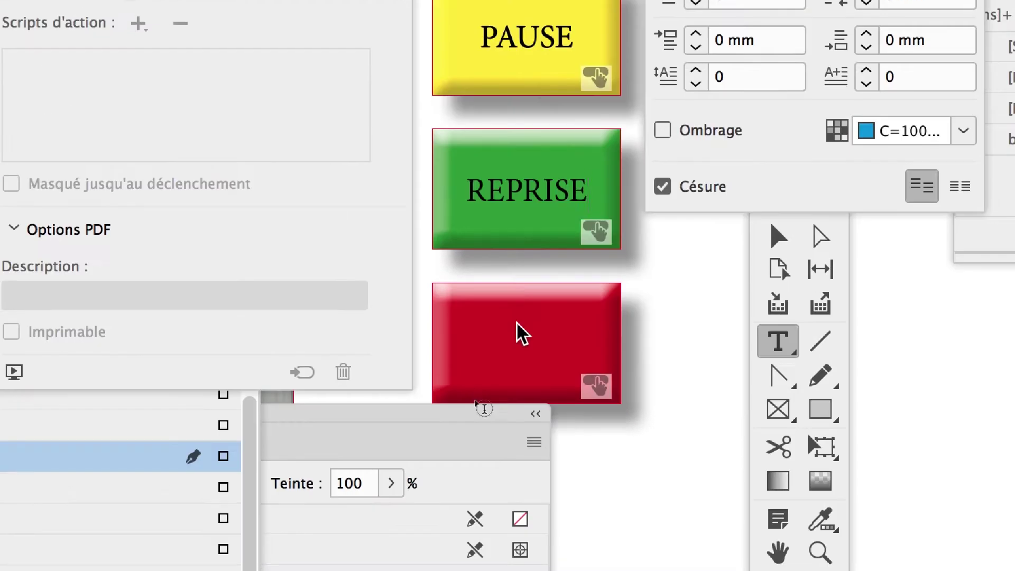
Enter LECTURE as the text label inside the red button's frame
left_click(518, 332)
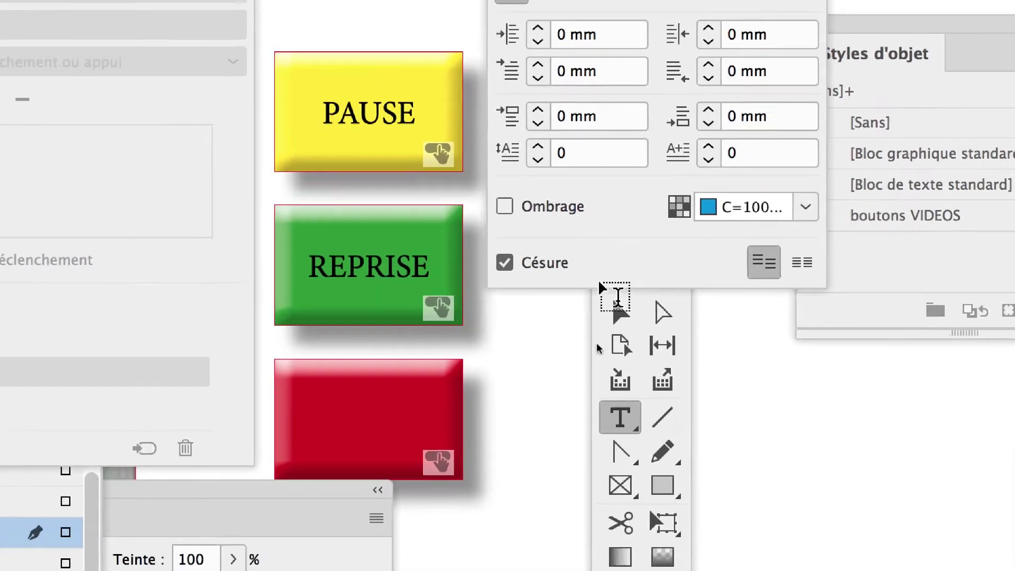
left_click(615, 300)
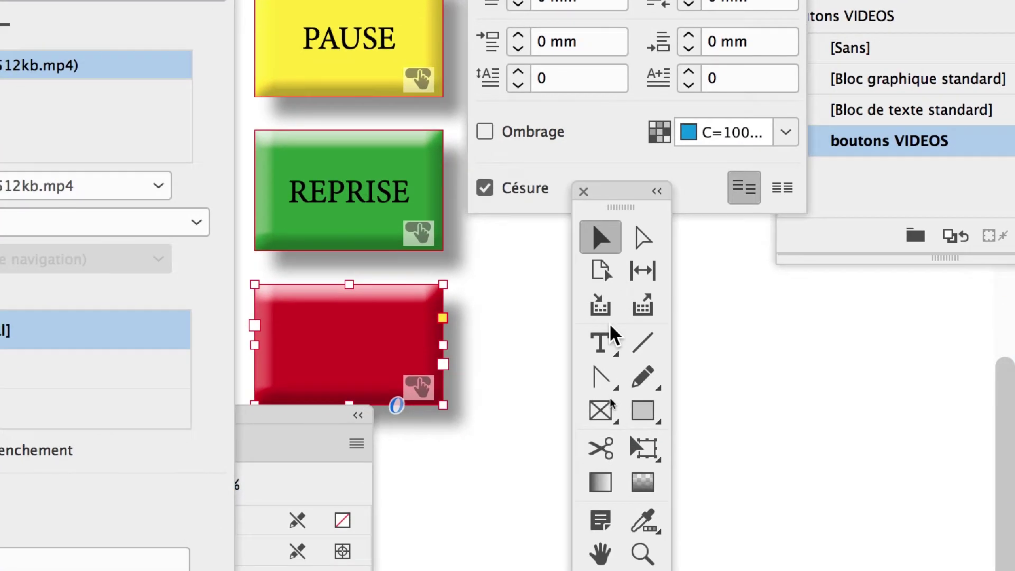
left_click(589, 366)
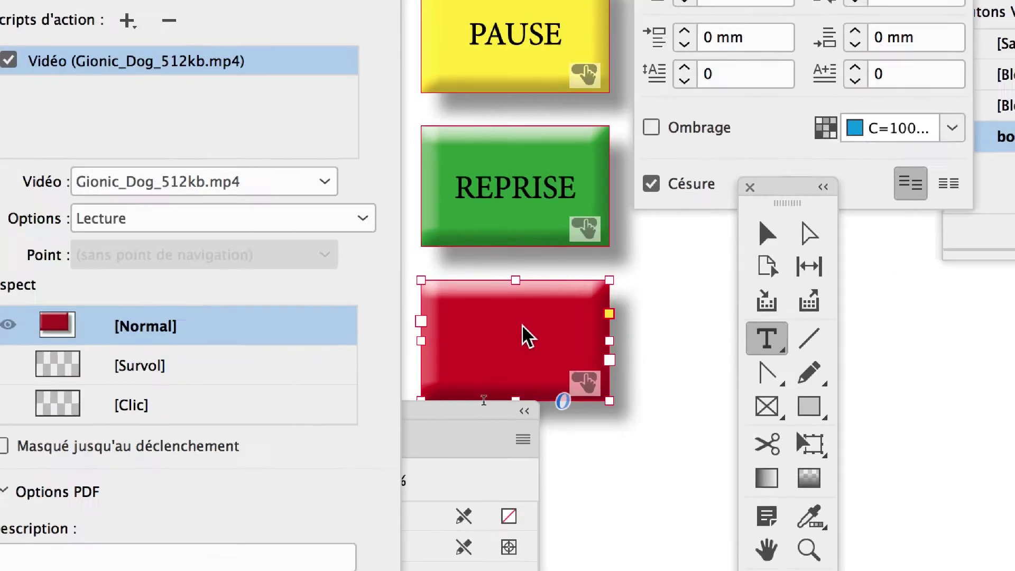
left_click(524, 323)
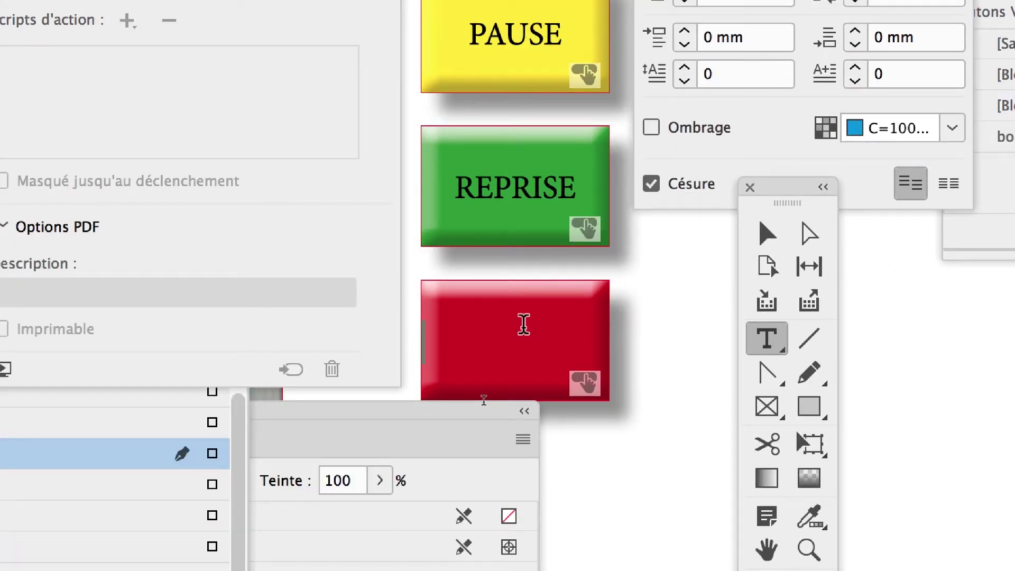
type("LECTURE")
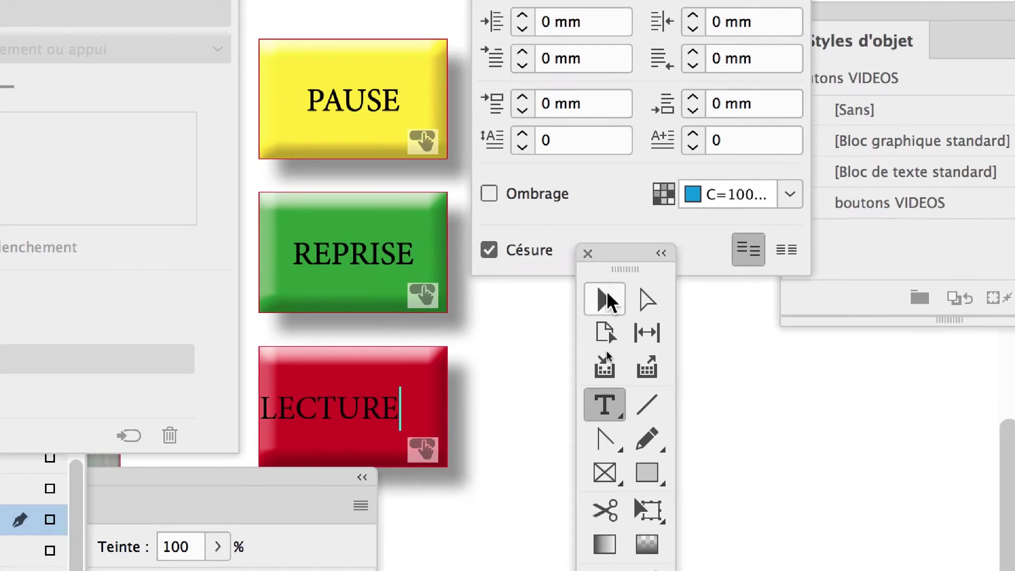
Center the LECTURE text horizontally in the red button, then clear the Paragraphe and Boutons et formulaires panels away from the buttons and deselect
left_click(756, 235)
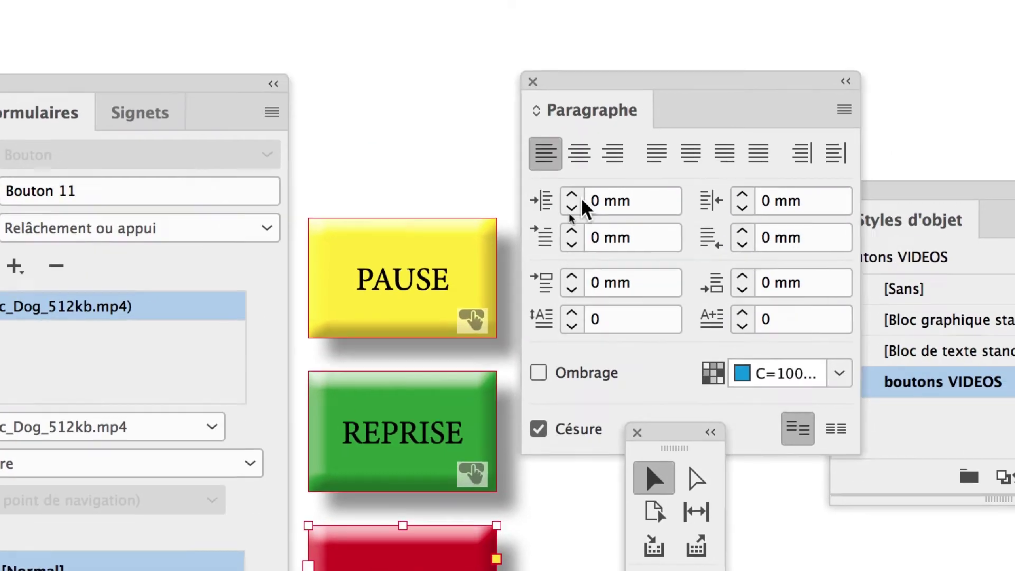
left_click(580, 160)
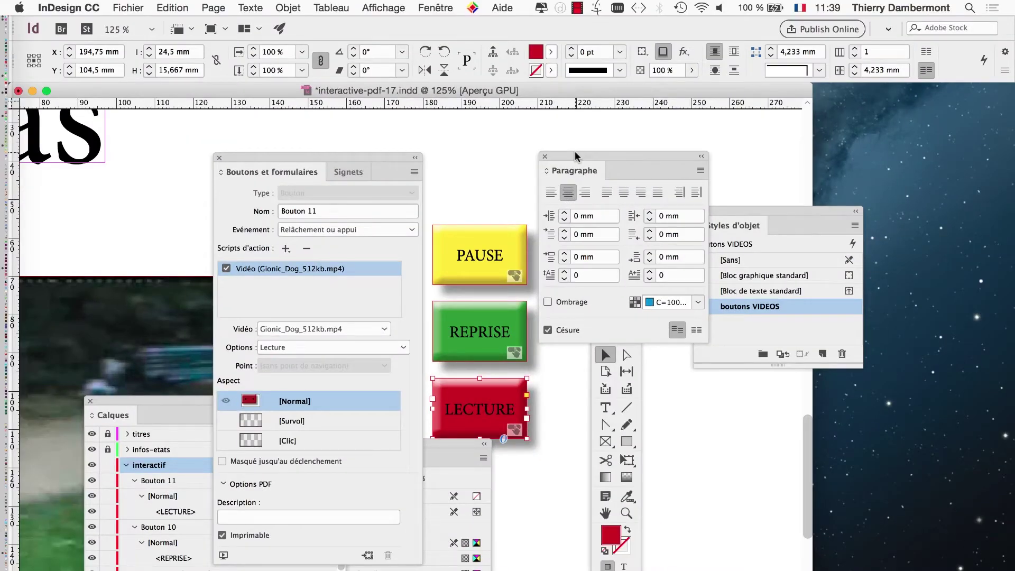
left_click_drag(576, 156, 78, 209)
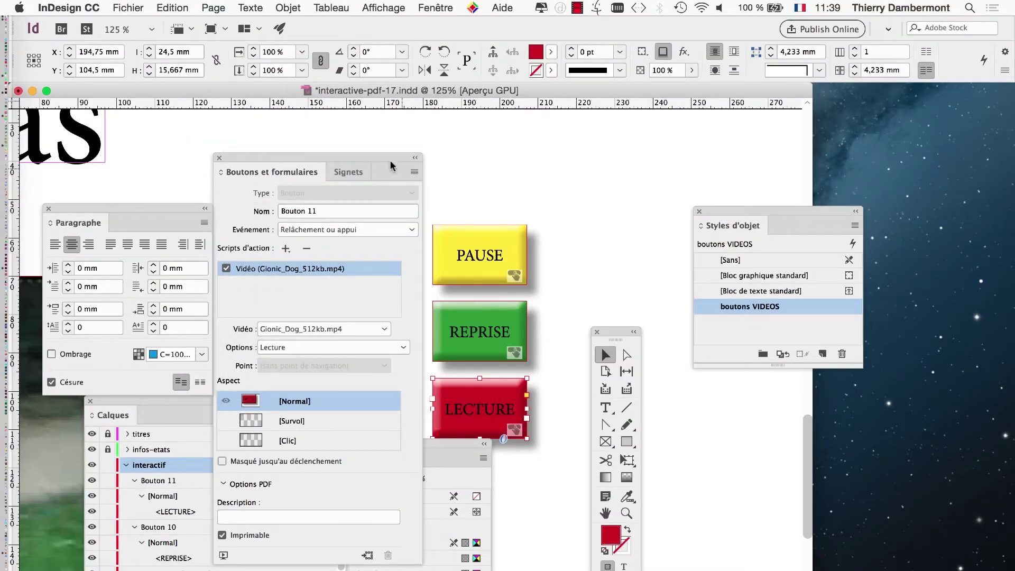
left_click_drag(389, 160, 923, 449)
left_click(753, 424)
Save the document as a new version named interactive-pdf-18.indd
left_click(128, 7)
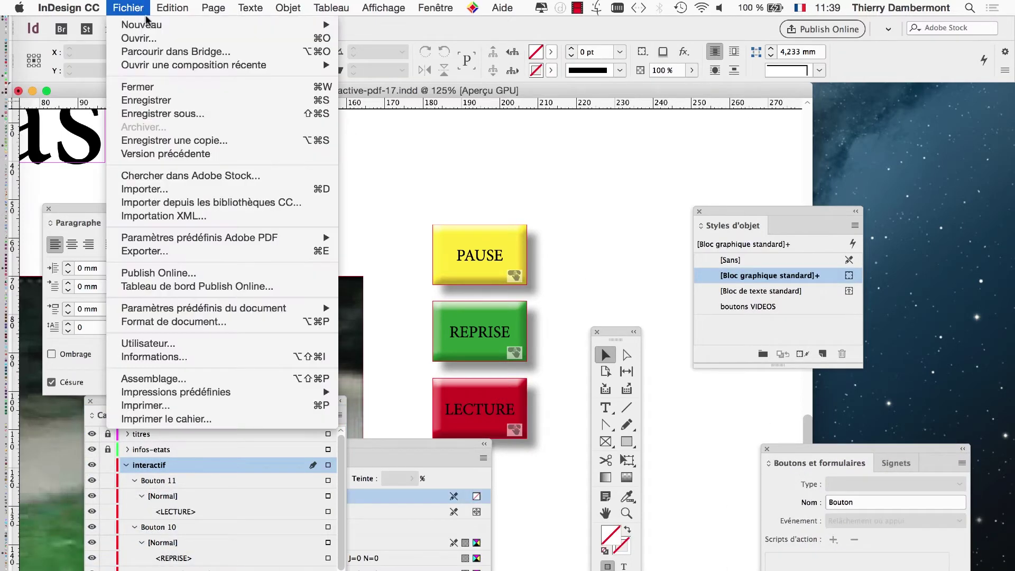
left_click(164, 114)
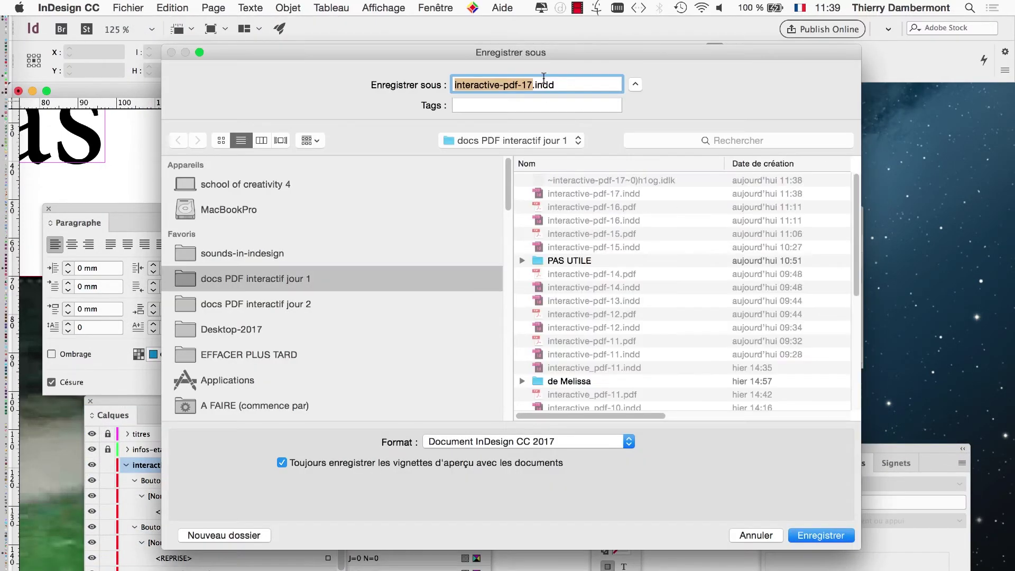
left_click(531, 84)
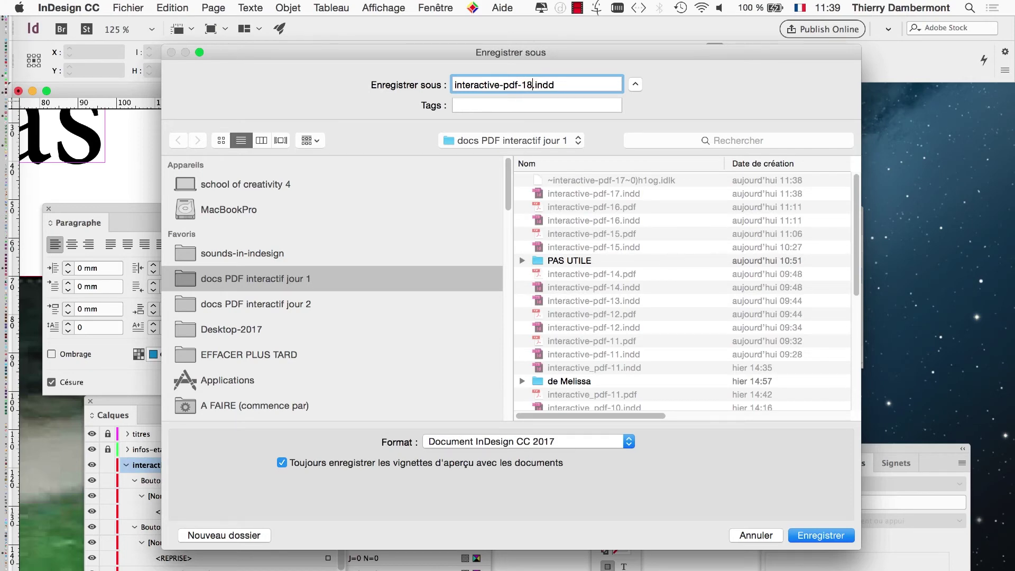
left_click(834, 537)
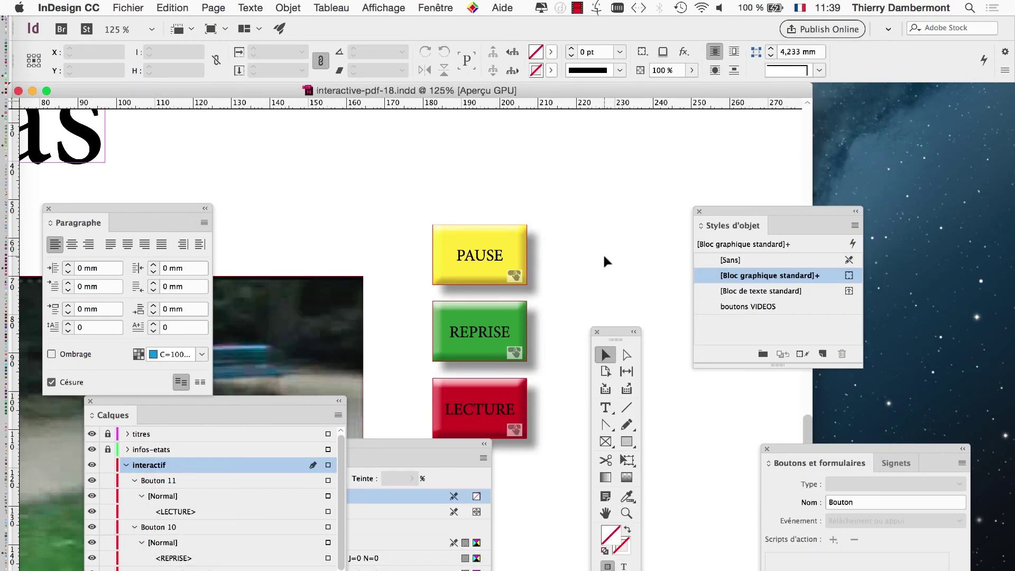